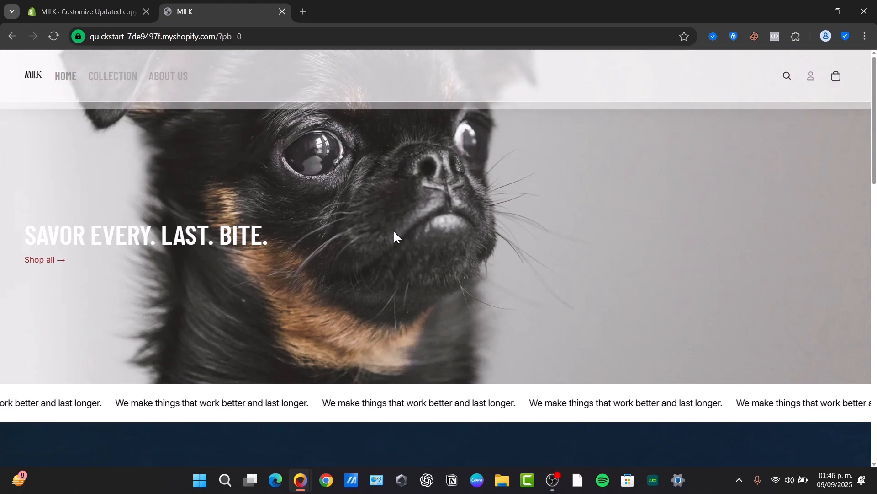
- Leave the Shopify theme editor and go to the MILK store's admin Home dashboard
click(99, 14)
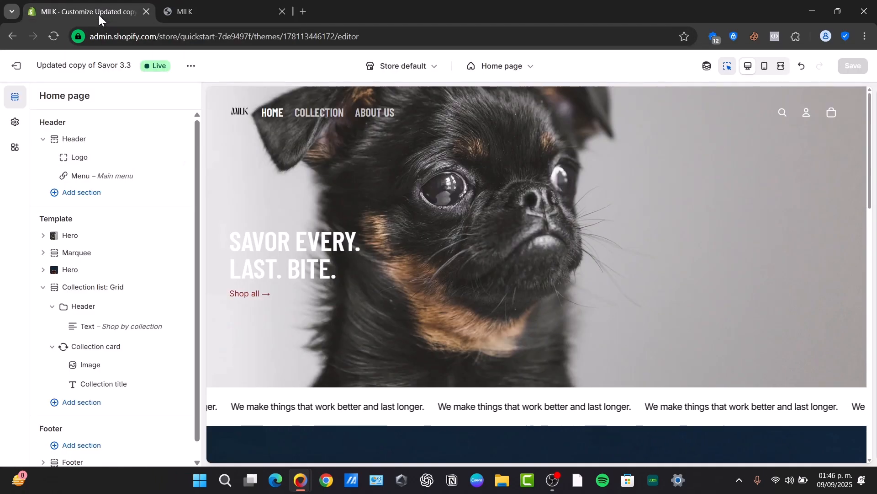
click(16, 65)
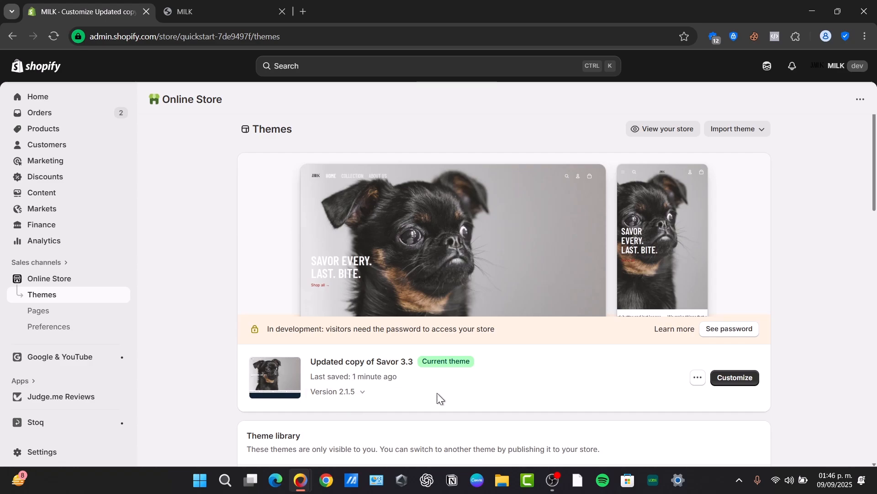
click(54, 102)
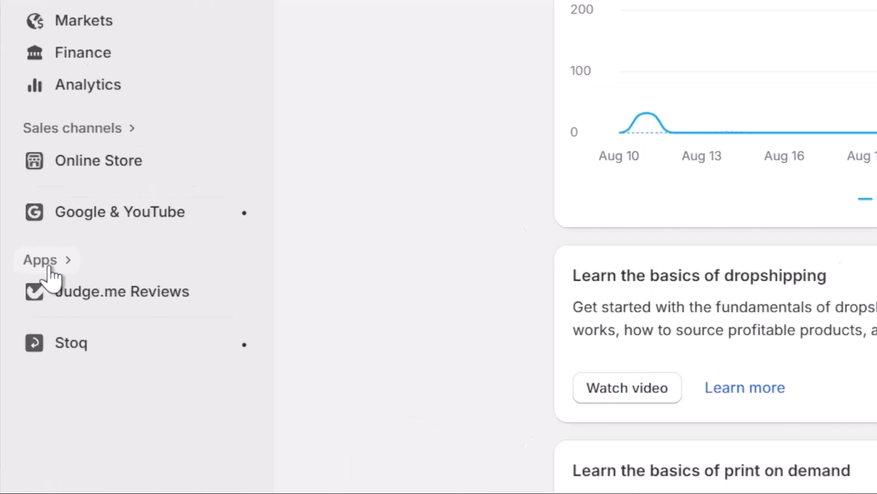
- Search the store's installed apps for 'chatbot'
click(52, 249)
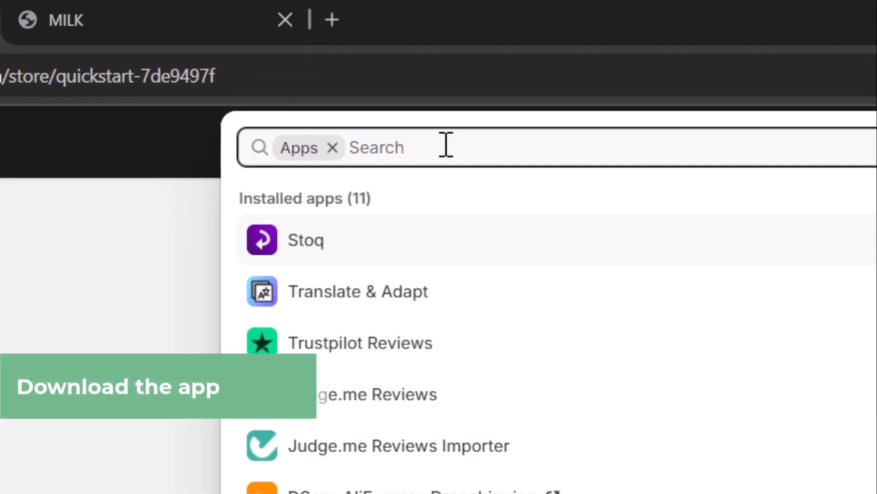
text(z)
key(BackSpace)
text(chatbot)
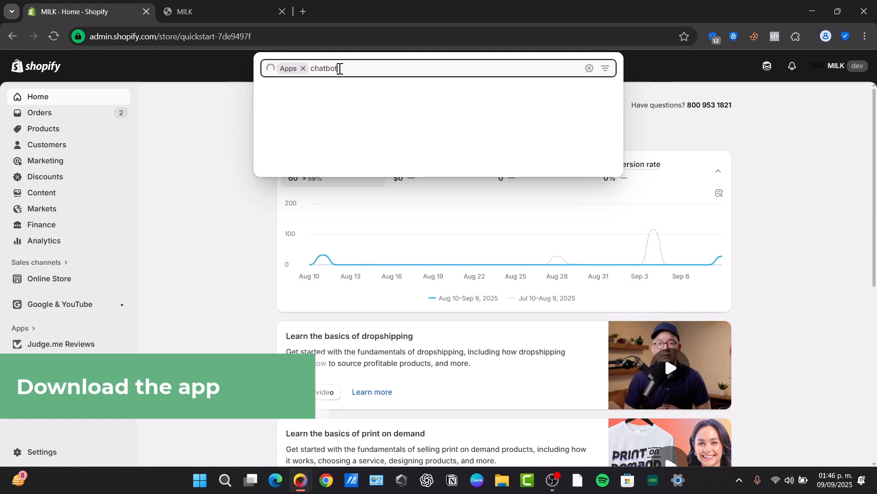
text(z)
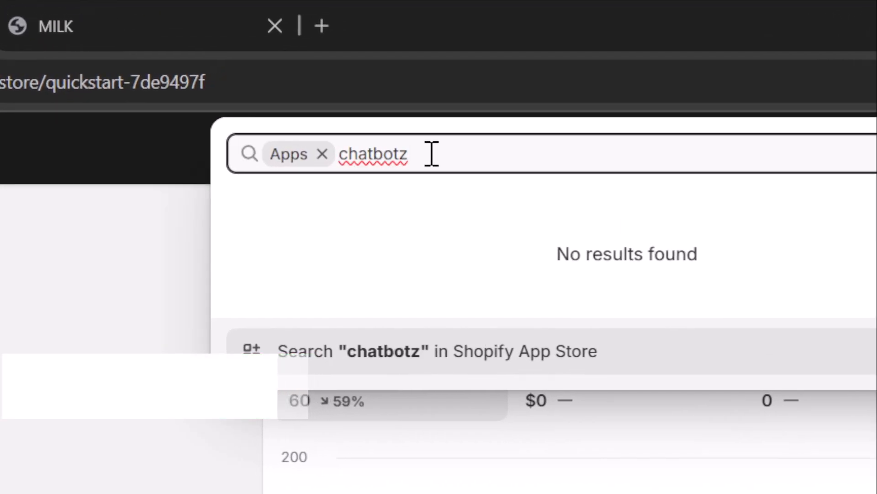
key(BackSpace)
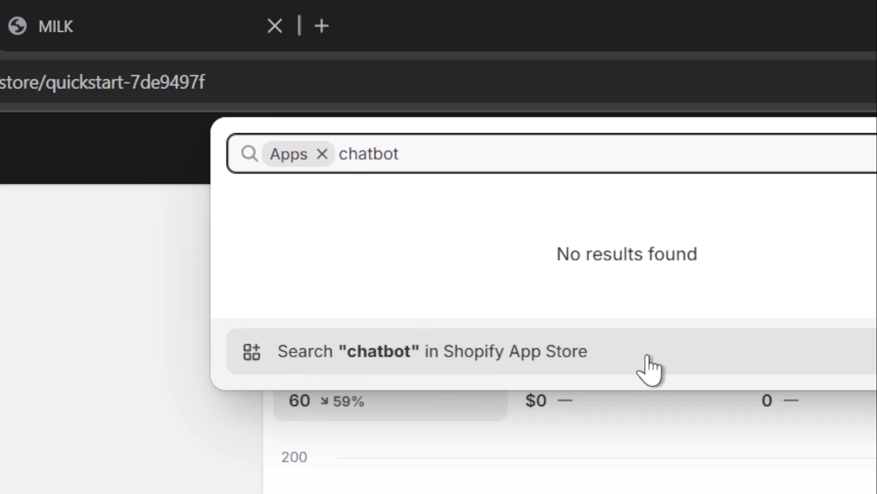
- Search the Shopify App Store for chatbot and open Tidio - Live Chat & AI Chatbot, noting its free plan
click(569, 361)
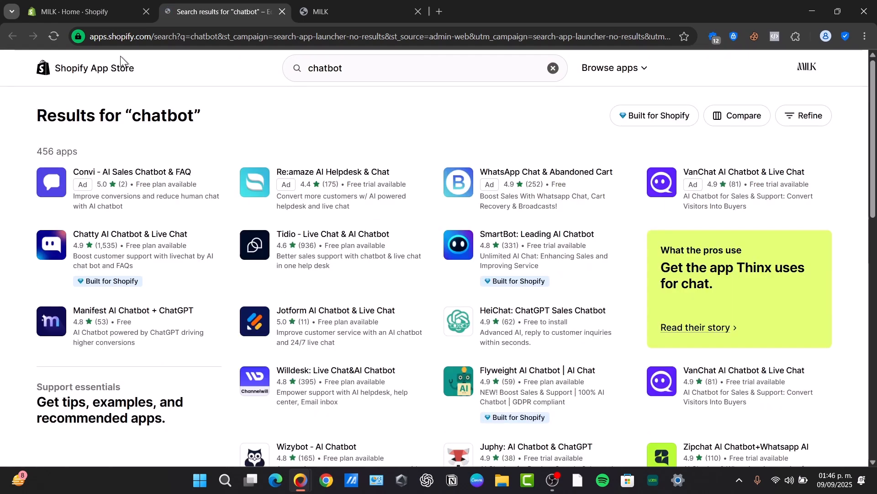
scroll(408, 332, down, 2)
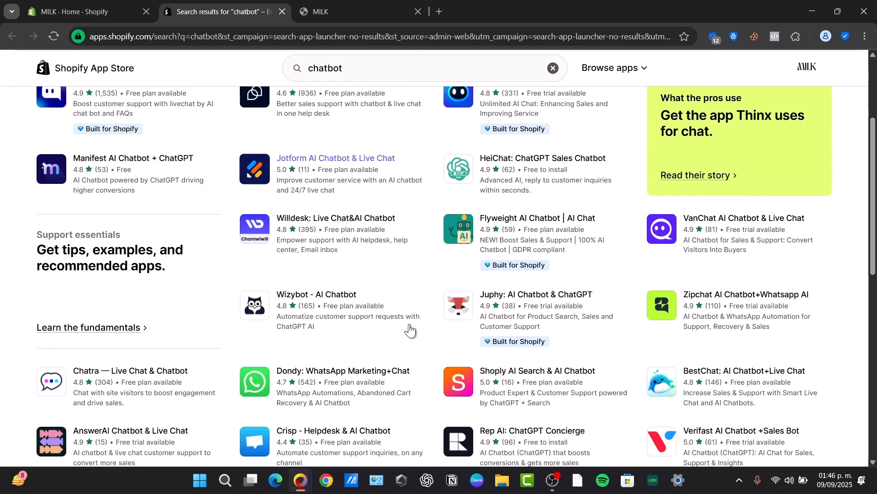
scroll(410, 330, up, 2)
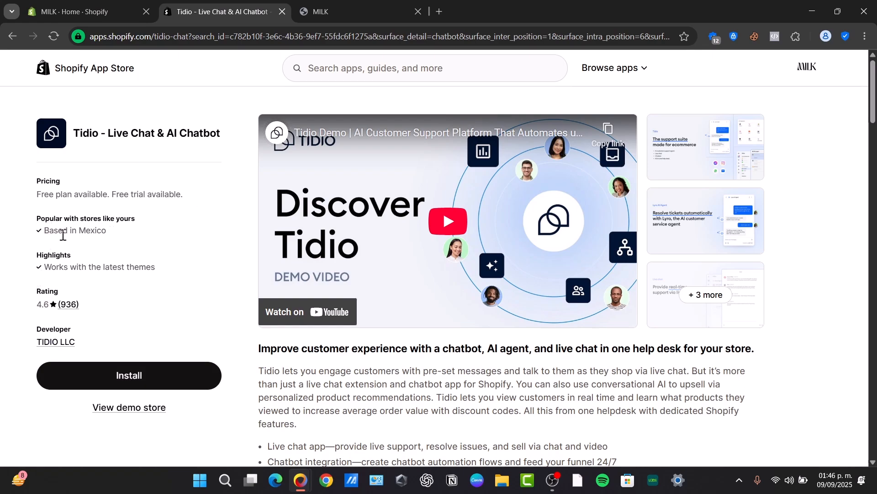
drag(37, 194, 219, 196)
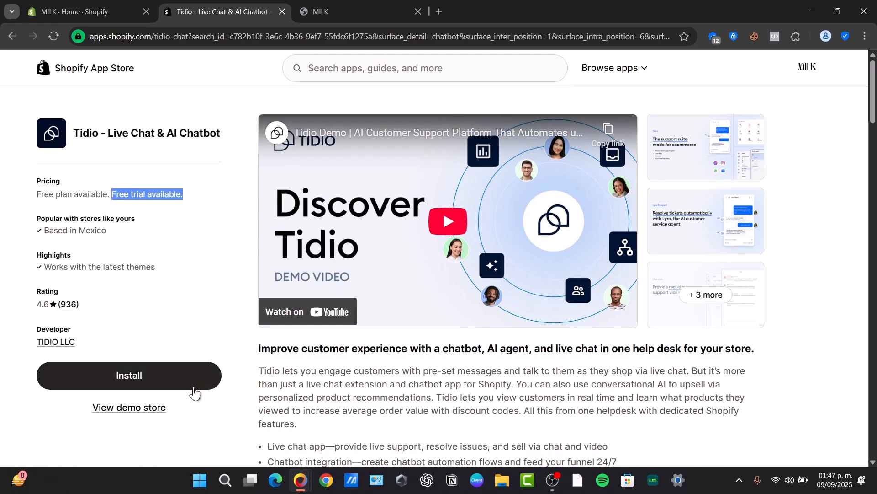
- Install Tidio on the store, approving its data access permissions
click(164, 389)
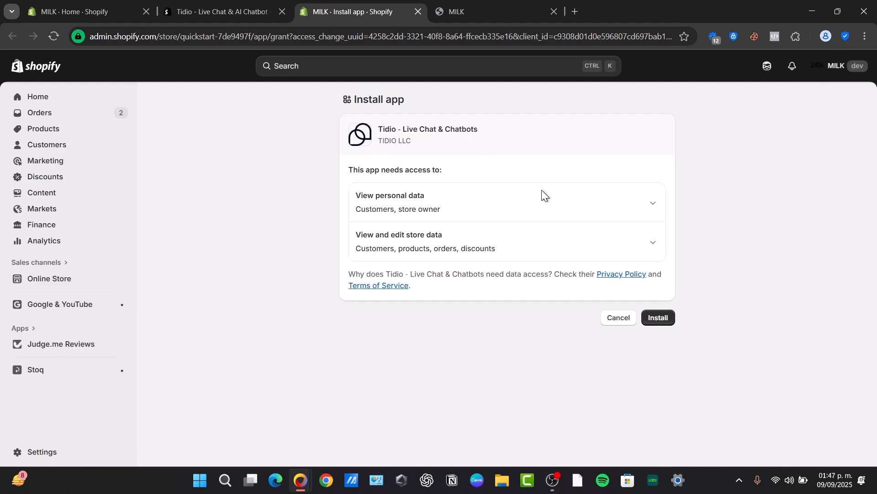
click(657, 318)
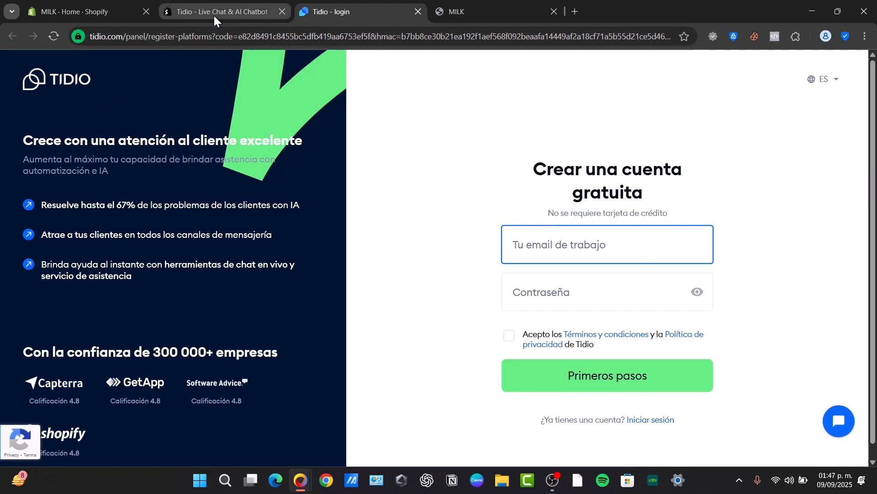
- Fill Tidio's sign-up form with the work e-mail and account password, accept the terms, and submit
click(275, 5)
click(299, 7)
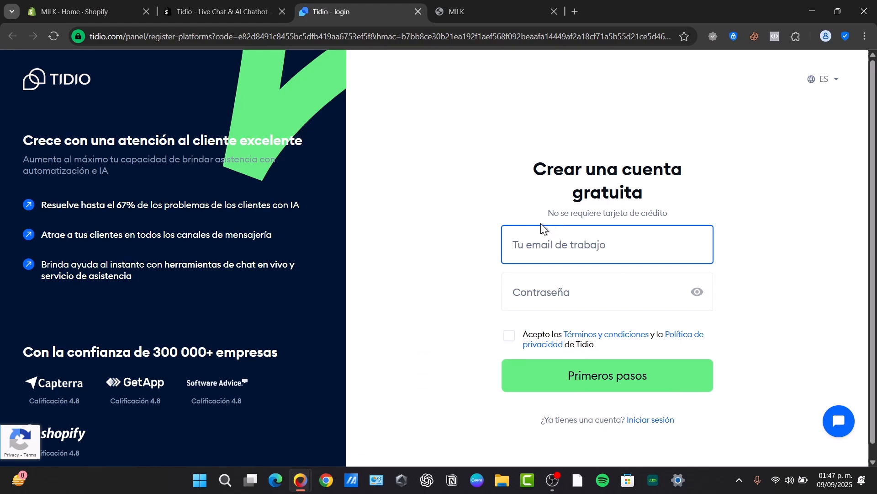
key(Tab)
text(****)
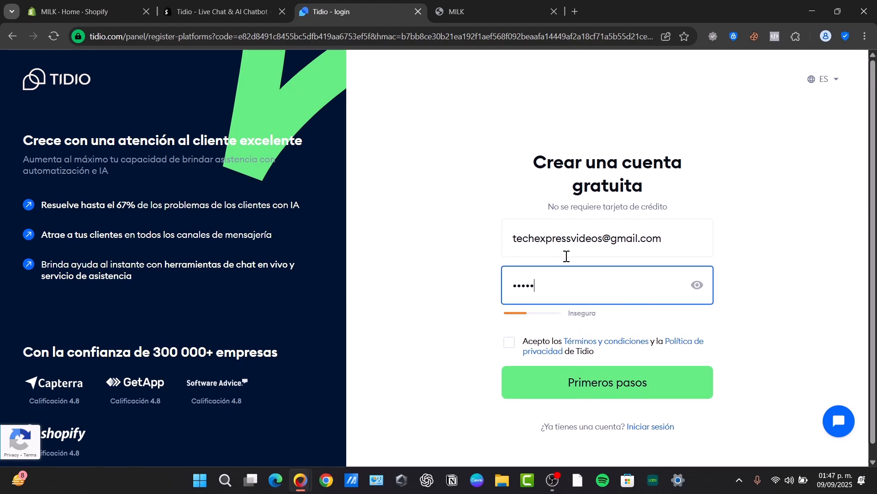
text(*********)
click(517, 341)
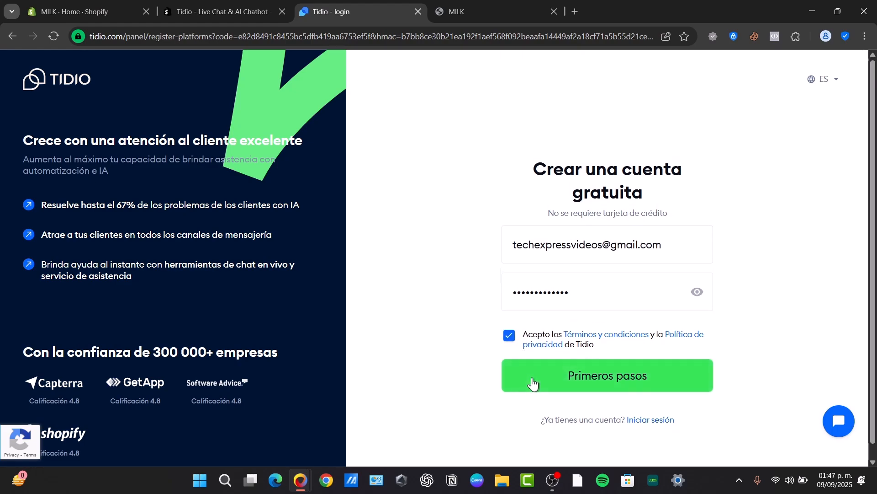
click(671, 381)
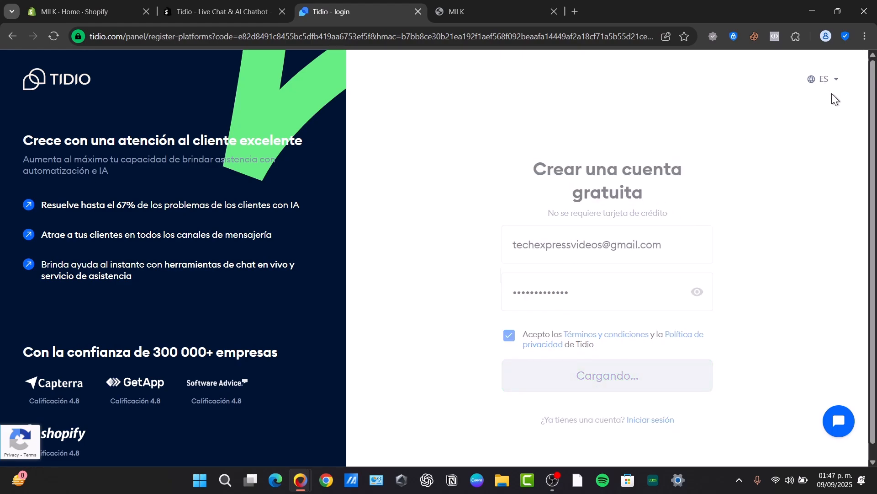
click(626, 386)
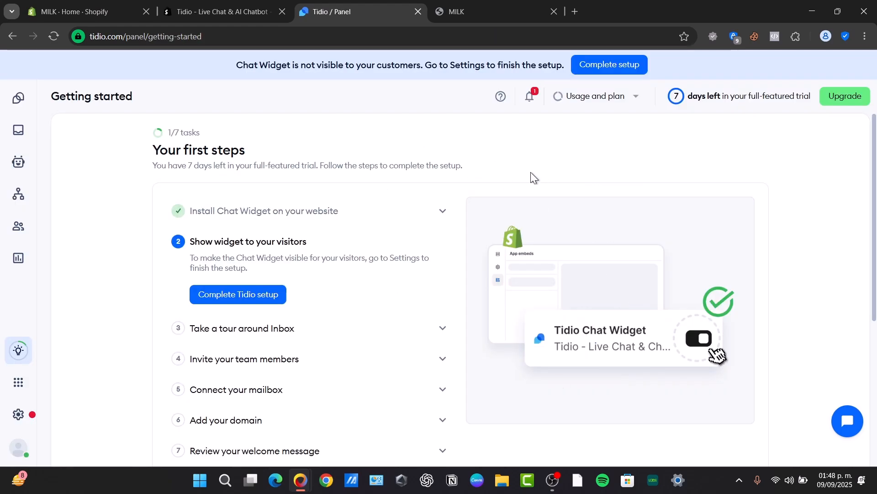
- Open Tidio's chat widget Installation settings and launch the Shopify theme editor in a new tab
click(233, 303)
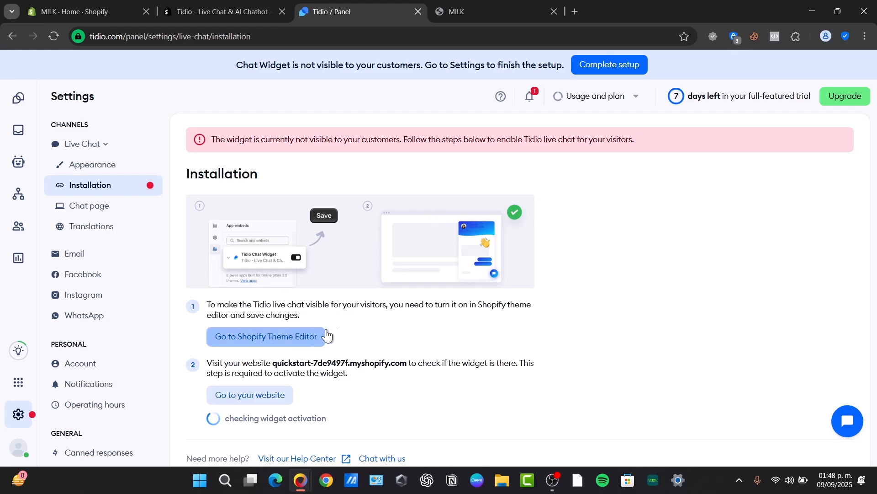
scroll(378, 329, down, 1)
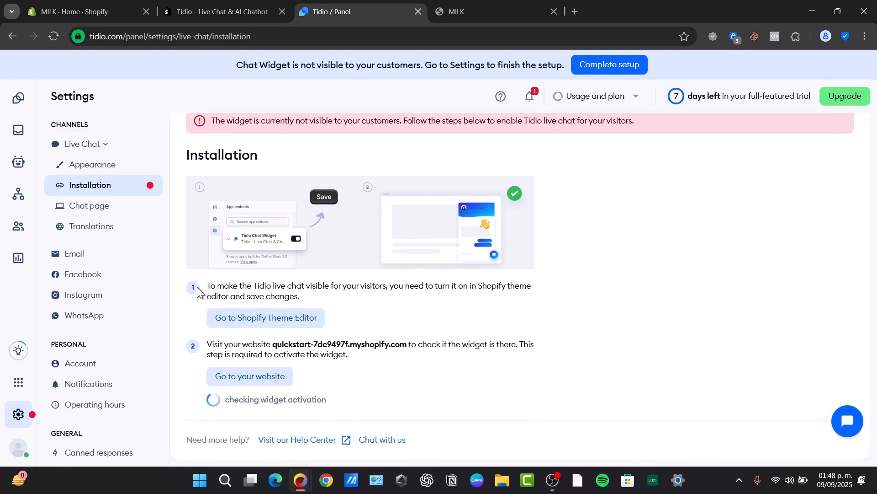
click(264, 324)
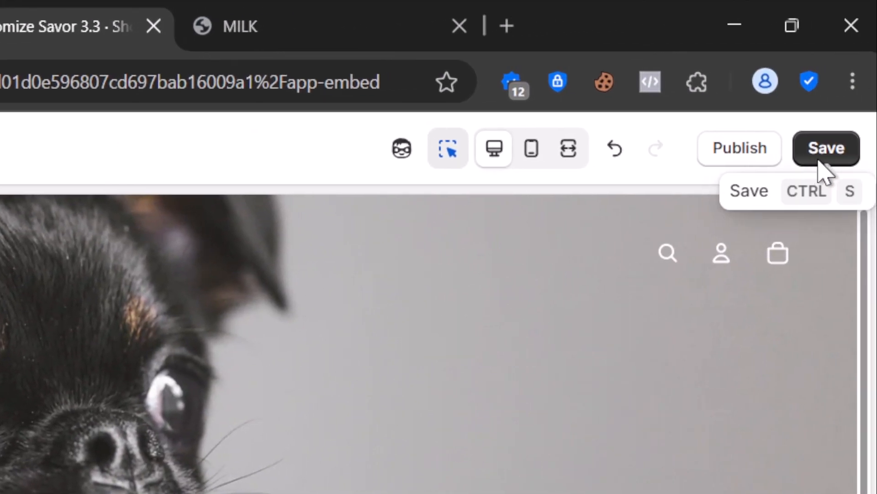
- Save the Savor 3.3 theme with the Tidio Chat Widget app embed enabled
click(820, 158)
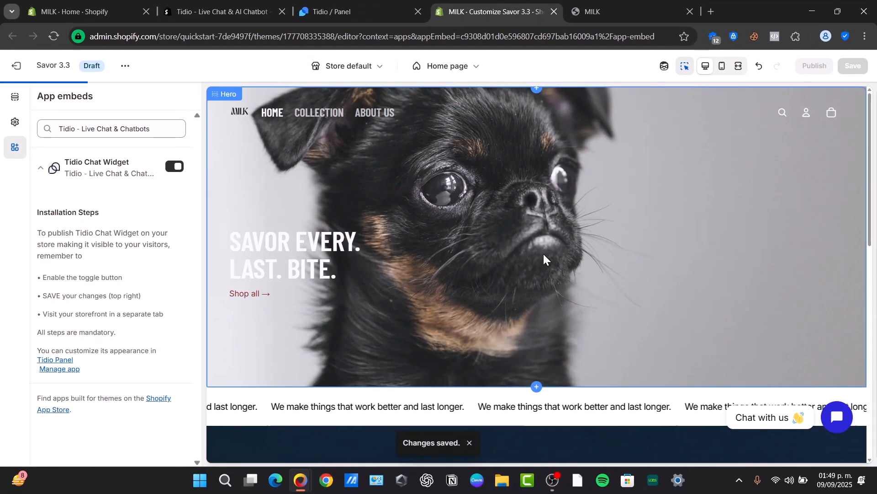
- From Tidio's Installation page, open the live MILK storefront to check the widget
click(354, 11)
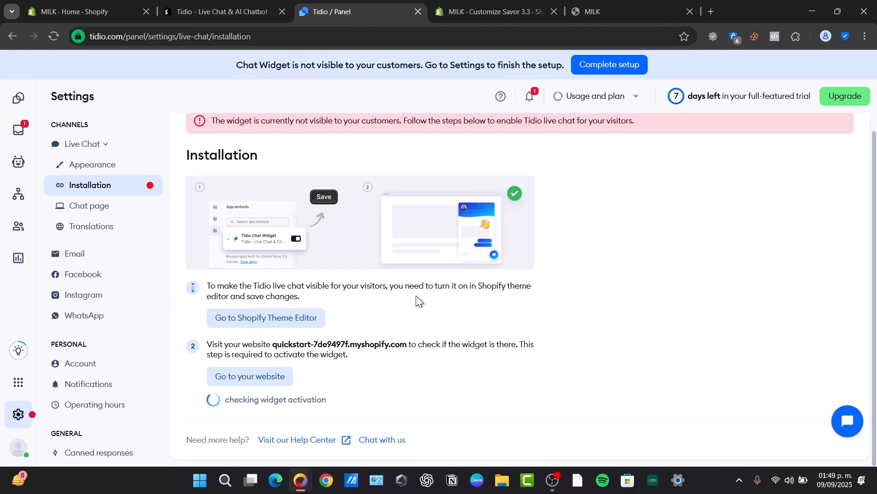
drag(221, 344, 523, 349)
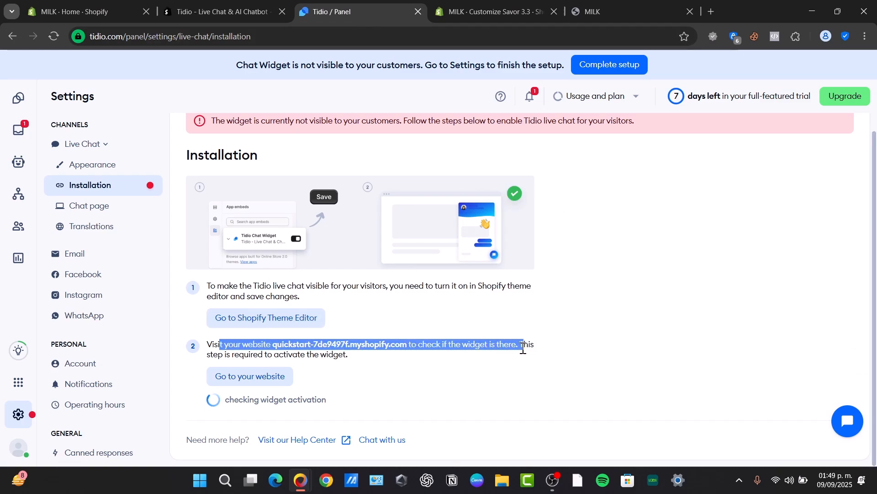
click(263, 379)
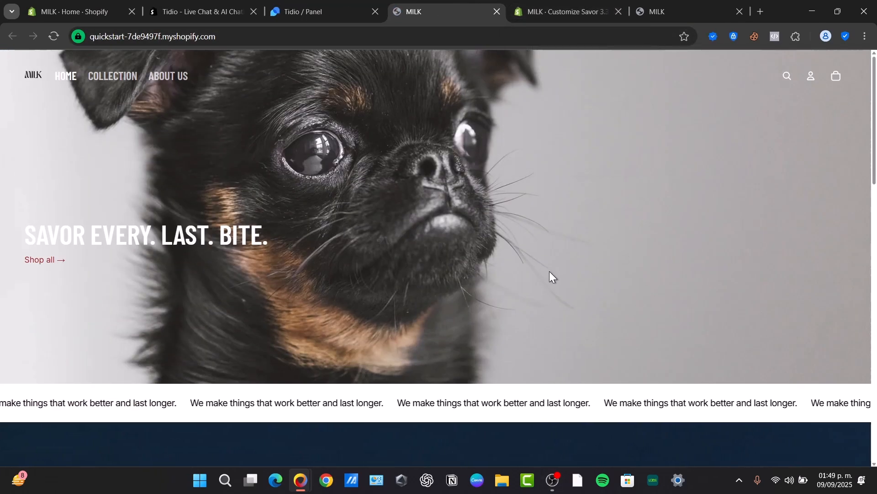
- Check the storefront and Tidio's widget activation status, then close the extra MILK storefront tab
scroll(521, 272, down, 20)
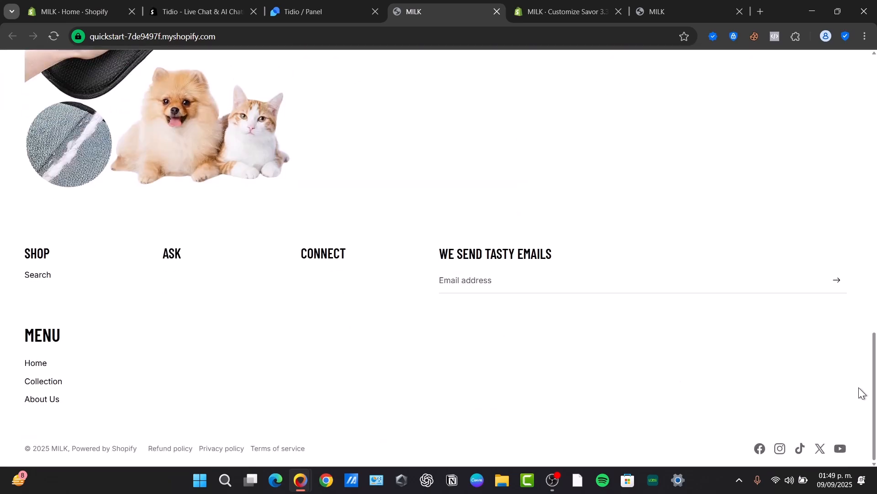
scroll(708, 381, up, 20)
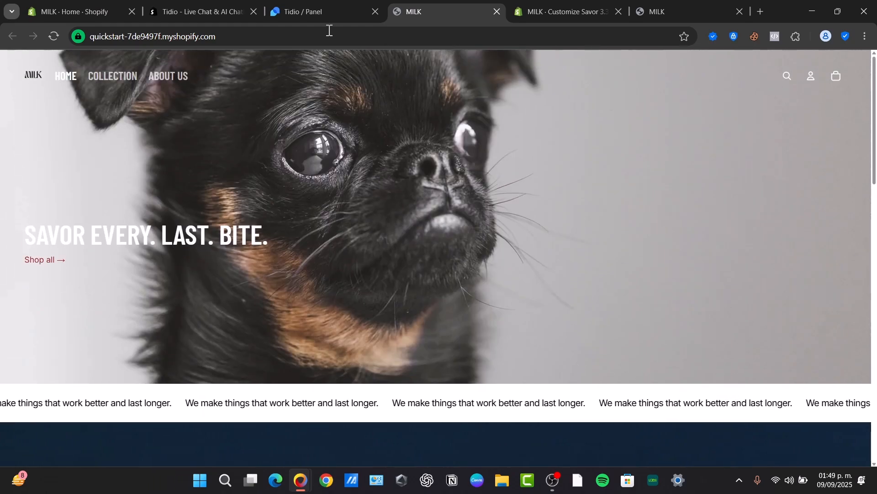
click(320, 12)
click(346, 369)
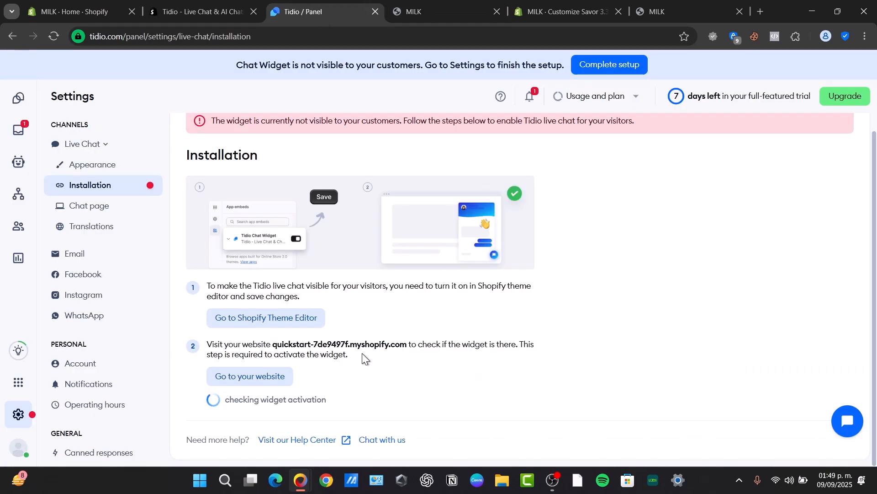
drag(259, 400, 327, 400)
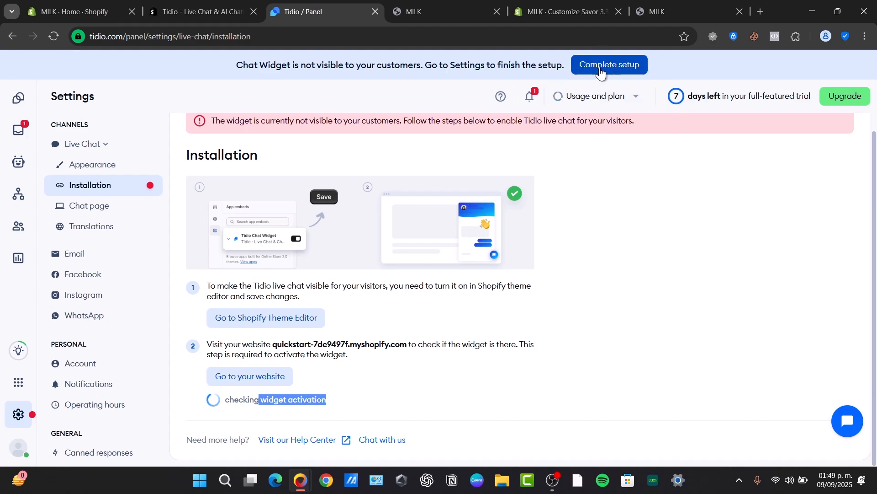
click(658, 11)
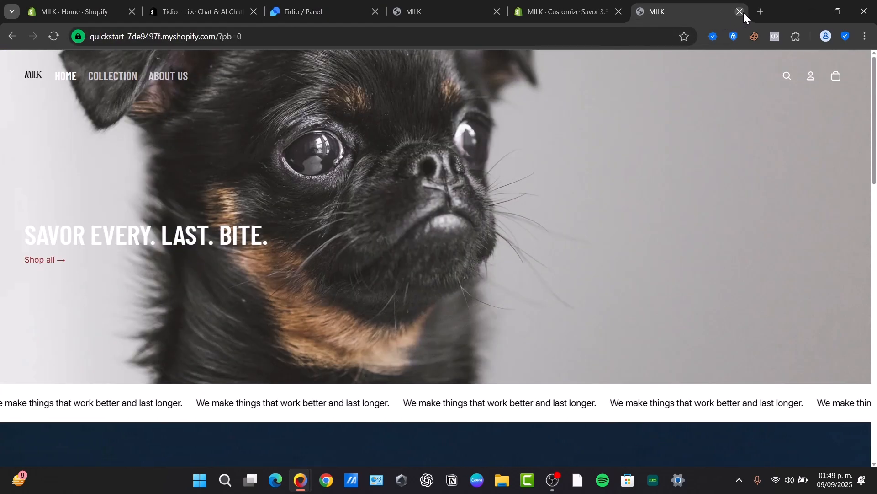
click(744, 12)
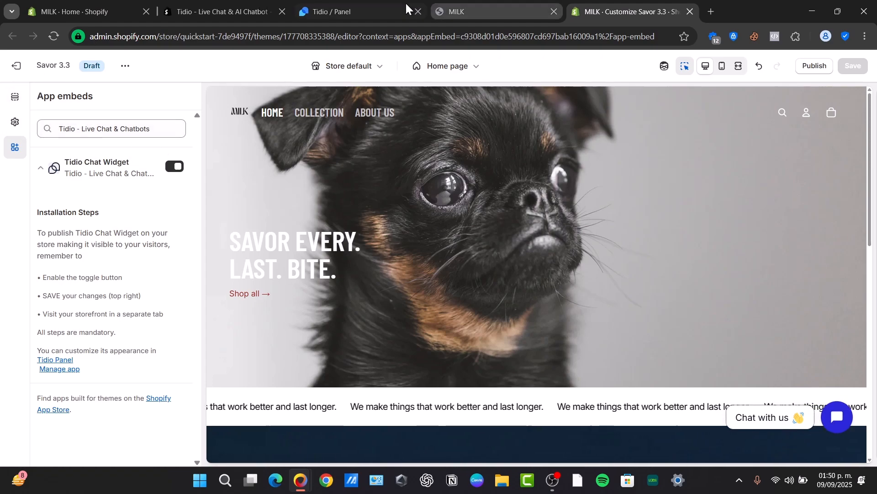
- Reload Tidio's Installation settings page to recheck whether the widget is activated
click(393, 12)
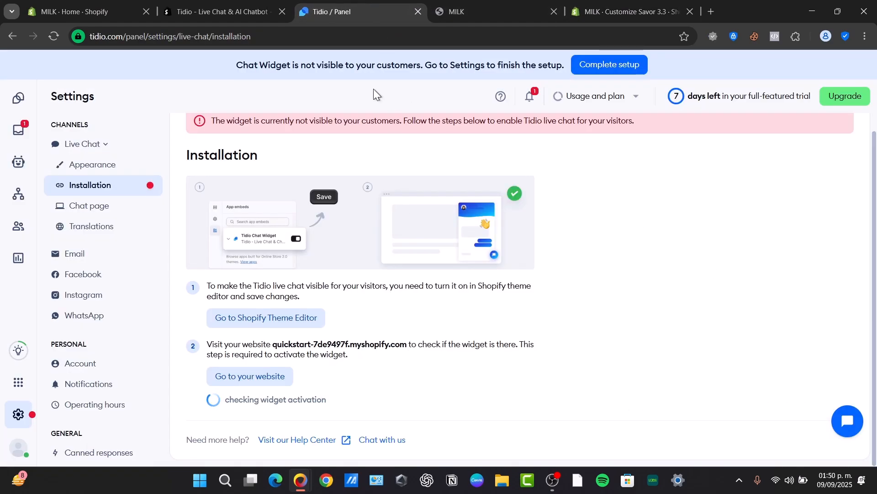
click(51, 39)
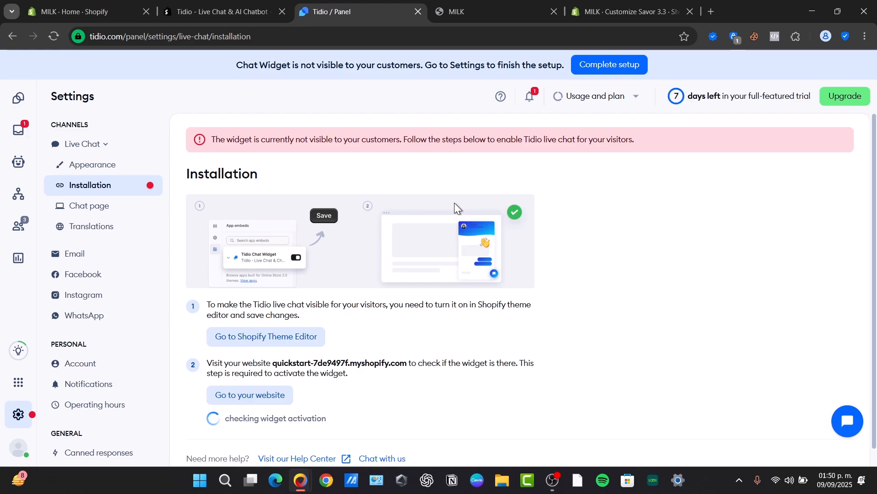
click(96, 205)
scroll(406, 292, down, 3)
scroll(416, 304, up, 3)
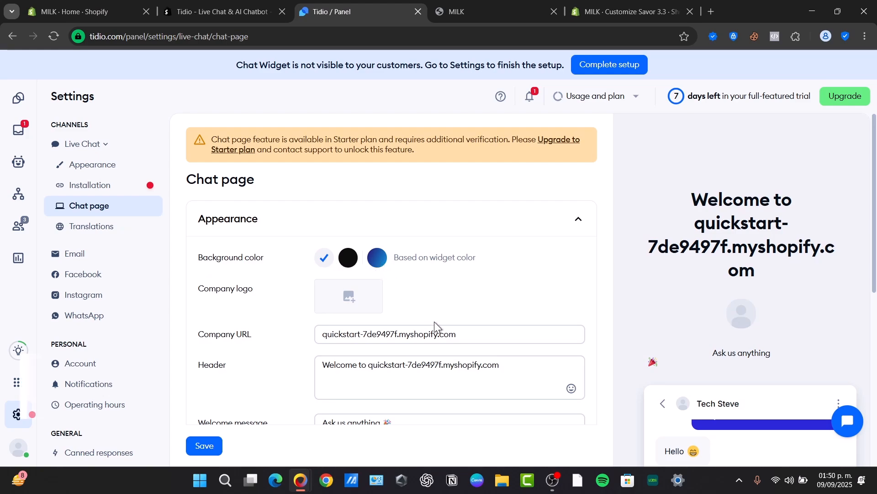
scroll(283, 165, down, 3)
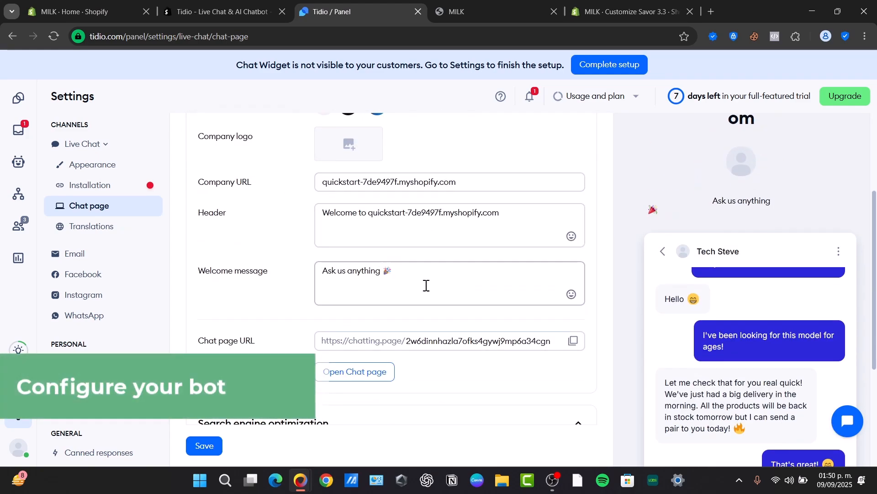
scroll(425, 297, down, 3)
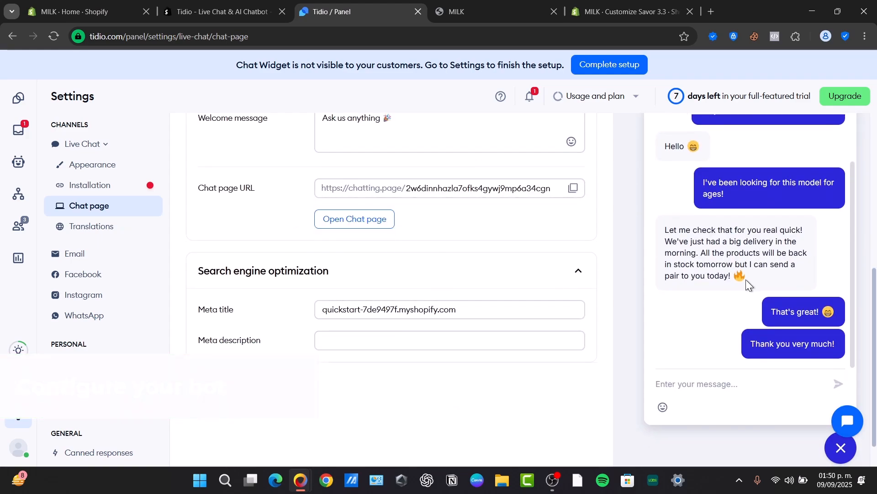
scroll(746, 279, down, 1)
scroll(736, 274, up, 6)
scroll(736, 274, down, 1)
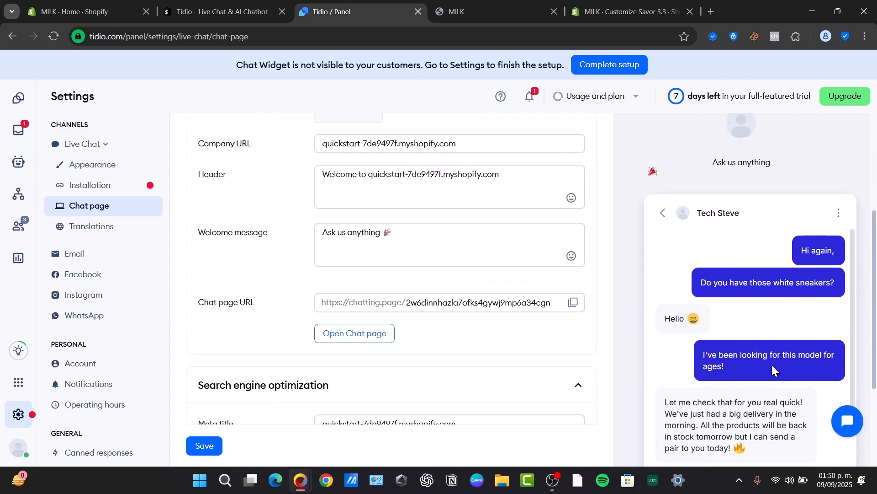
scroll(768, 361, down, 4)
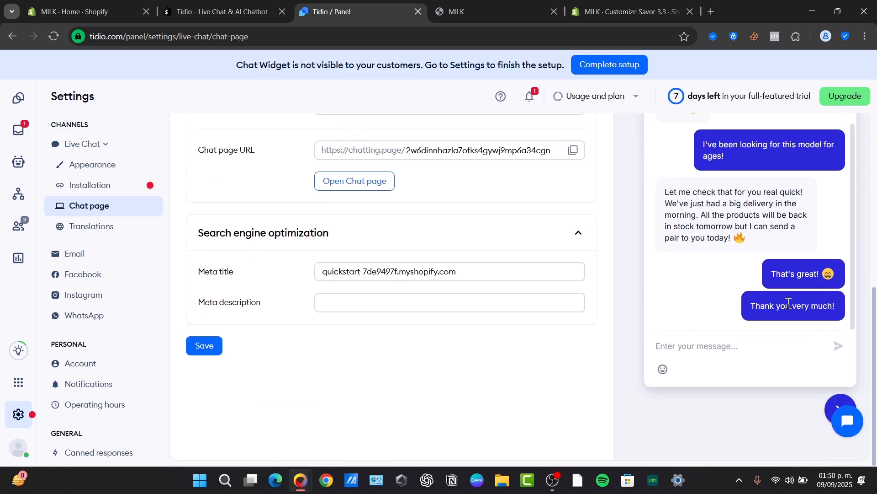
scroll(363, 376, up, 10)
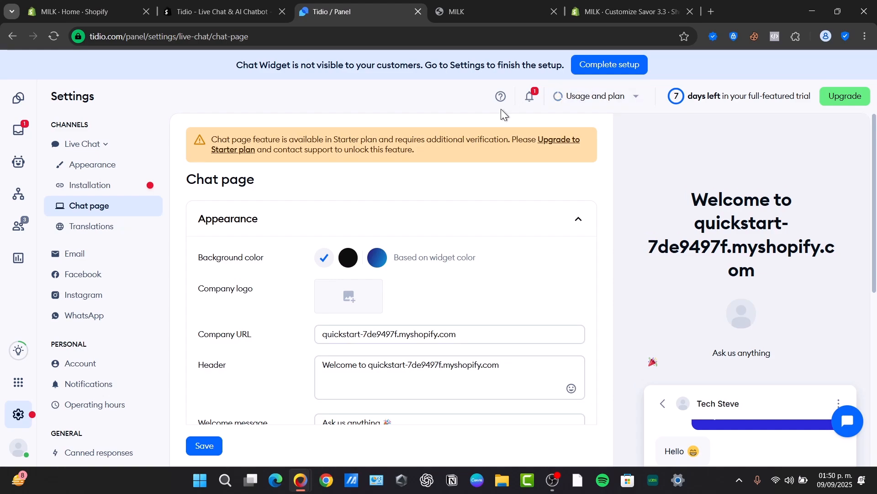
click(114, 185)
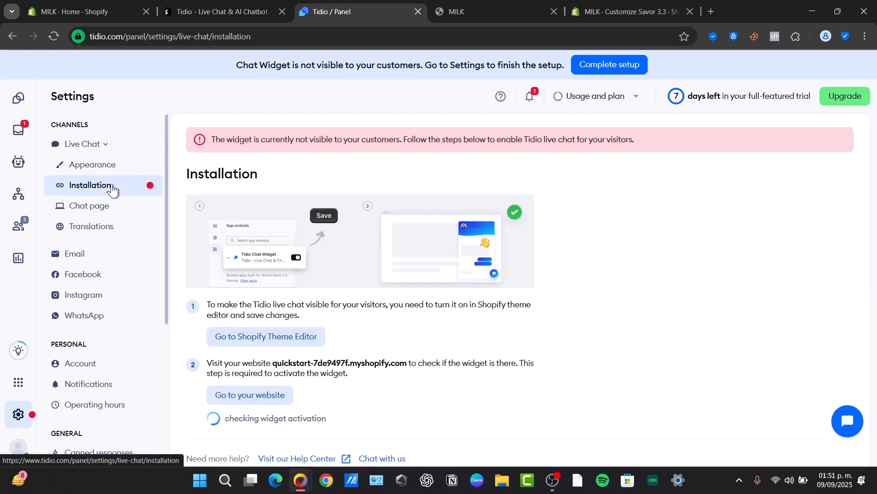
scroll(392, 297, down, 1)
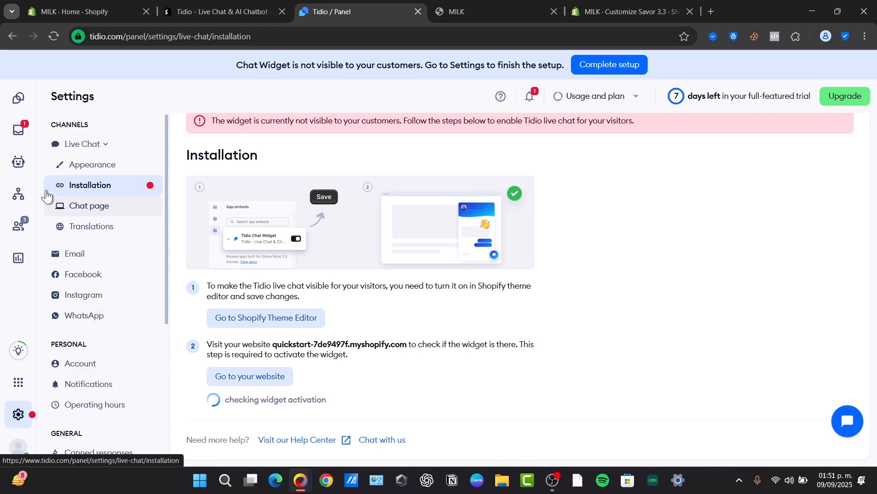
- Set up the Lyro AI agent so it starts learning the store's website content
click(21, 172)
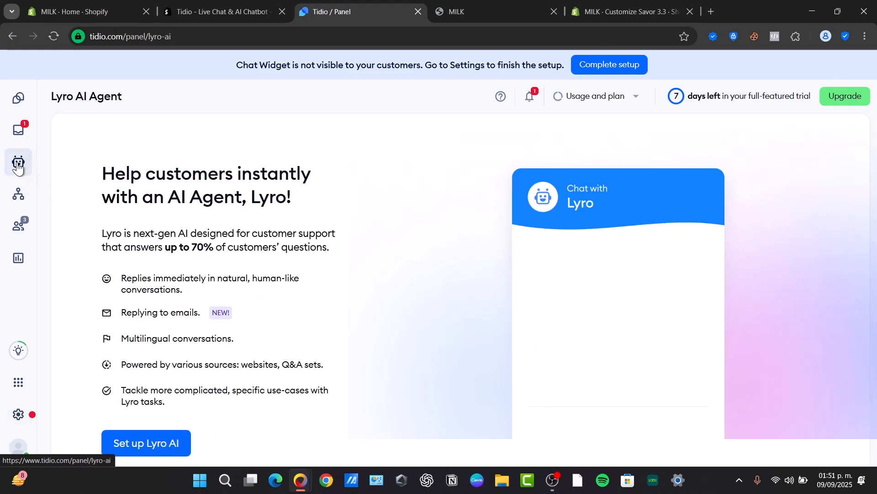
click(147, 446)
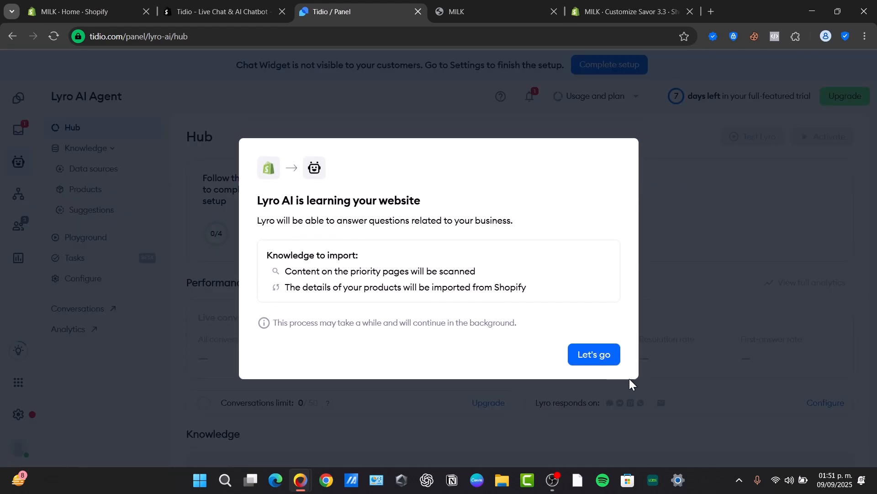
click(612, 355)
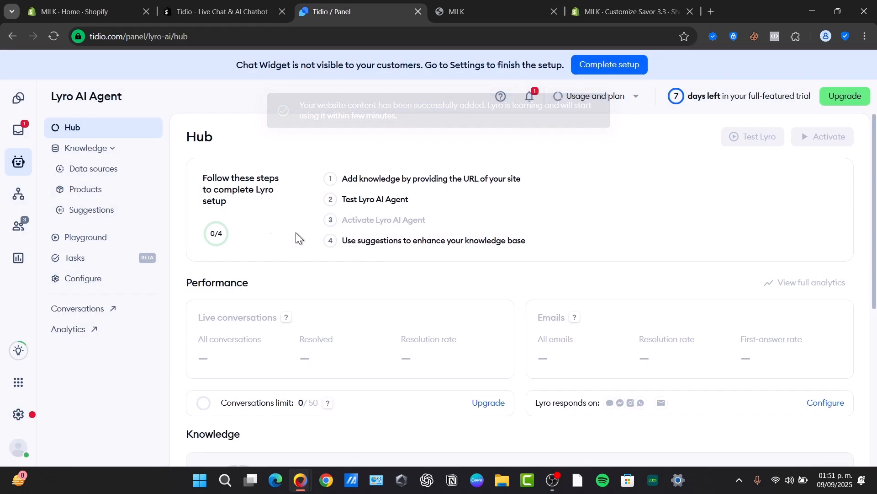
- Review Lyro's Q&A management, then check the Inbox for active conversations
scroll(430, 252, down, 3)
scroll(429, 256, down, 3)
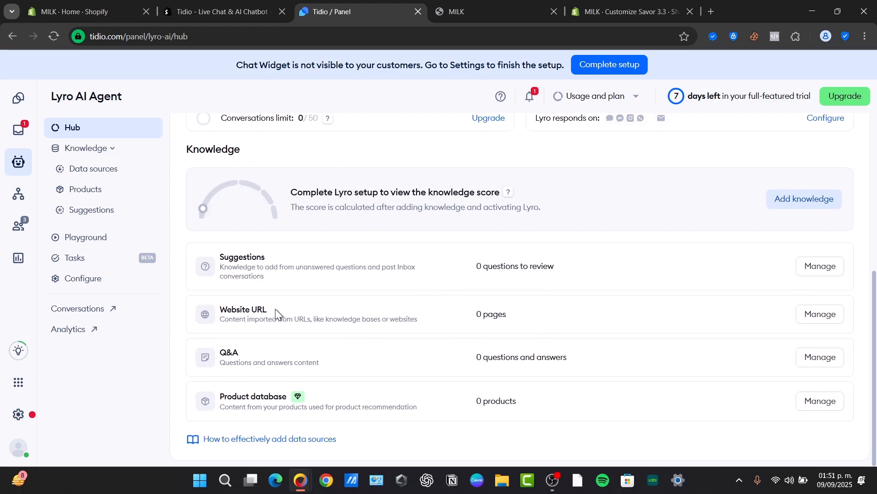
click(819, 357)
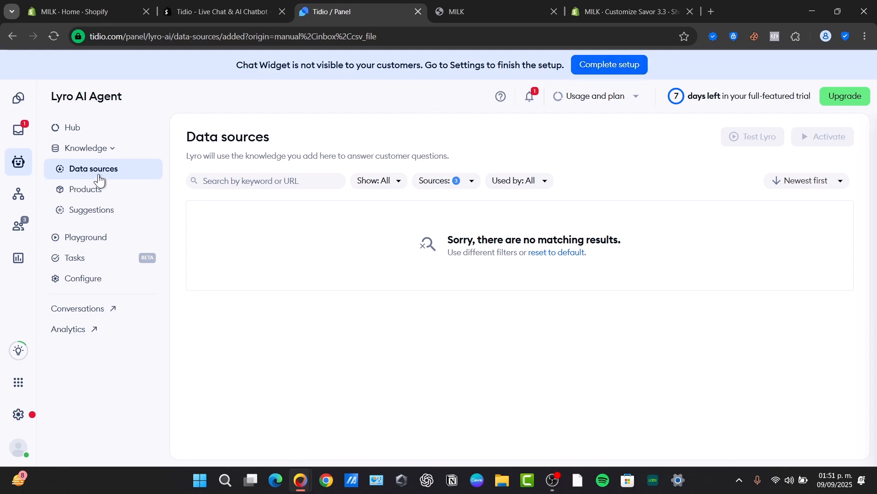
click(18, 129)
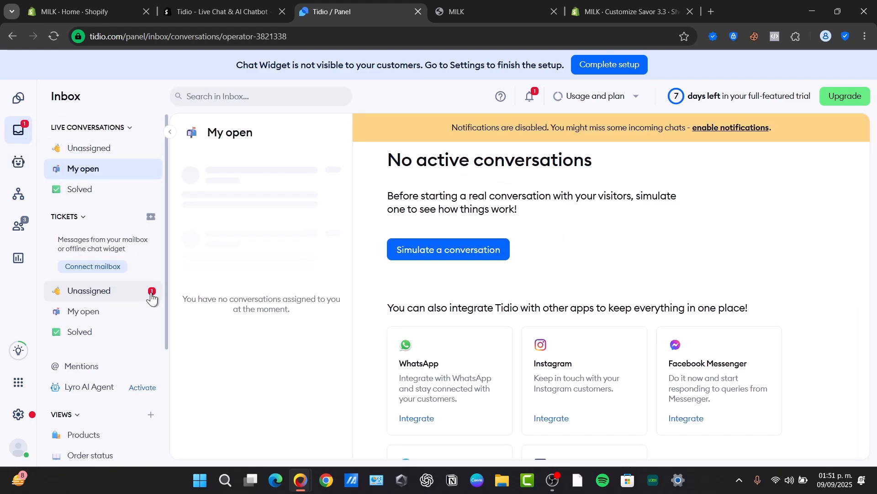
- Start a simulated visitor conversation and open the visitor chat window
click(467, 249)
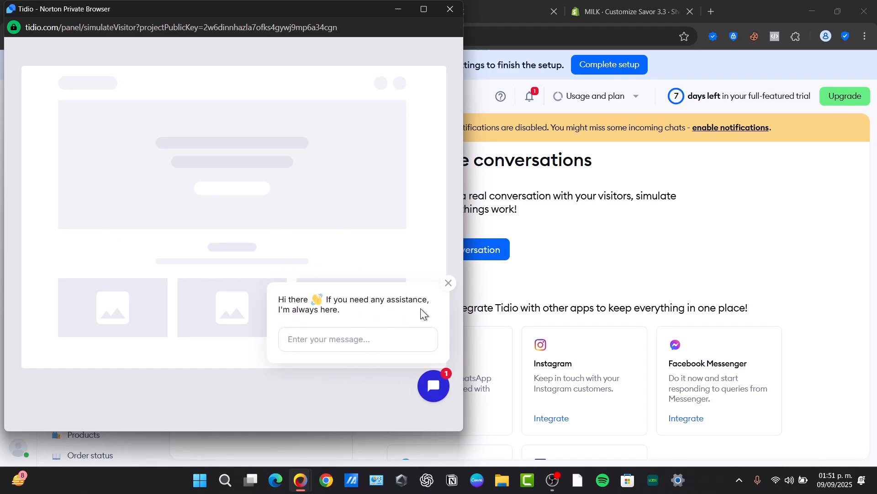
click(450, 284)
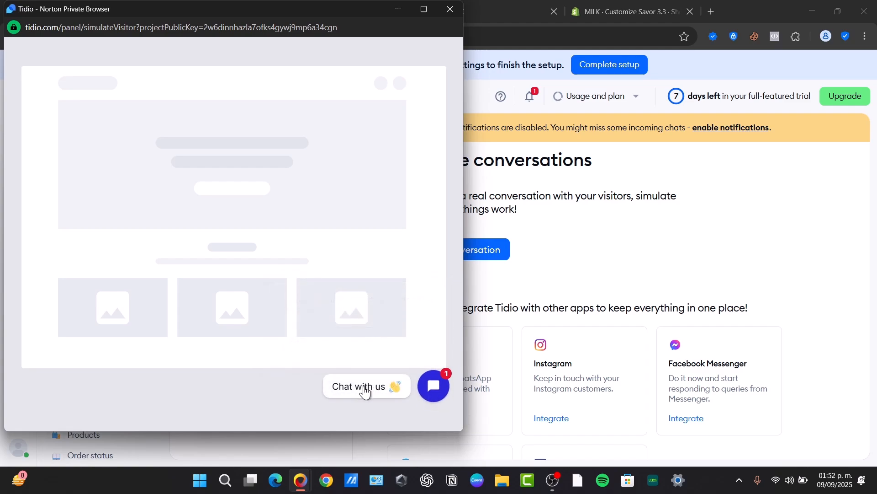
click(434, 386)
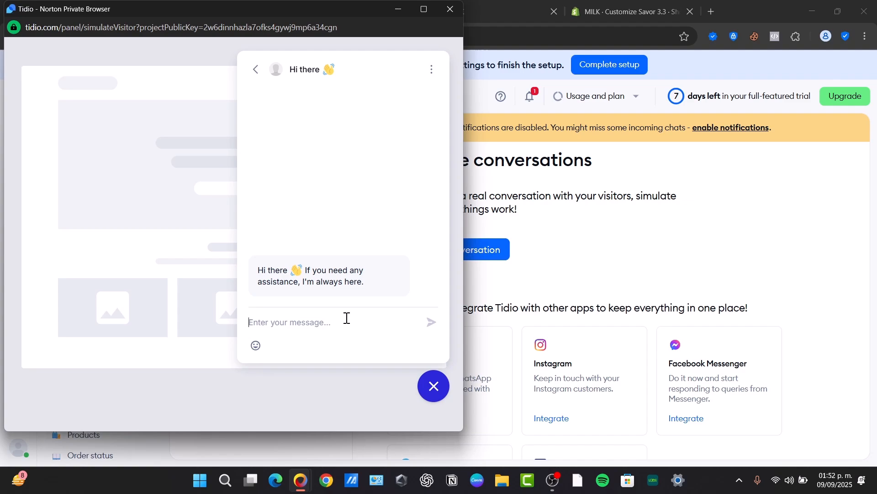
- Send the test message 'i want to purhase a product', then close the simulation window
text(i wan)
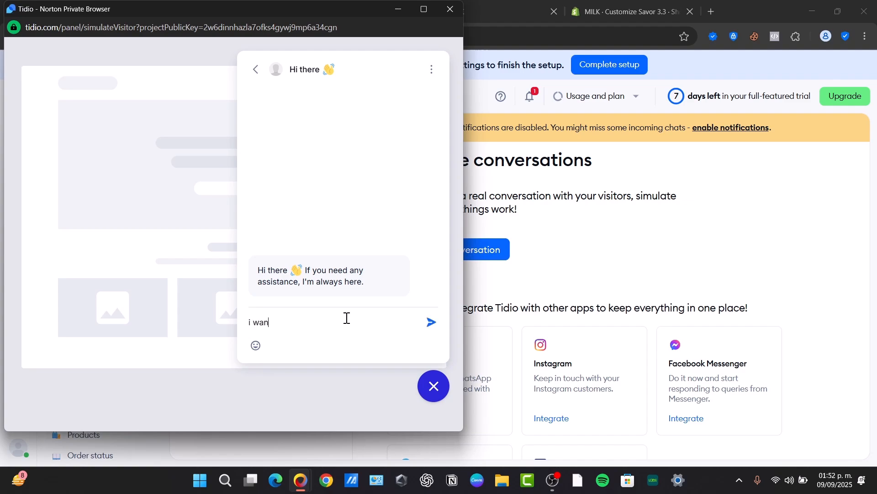
text(t to purhase a pro)
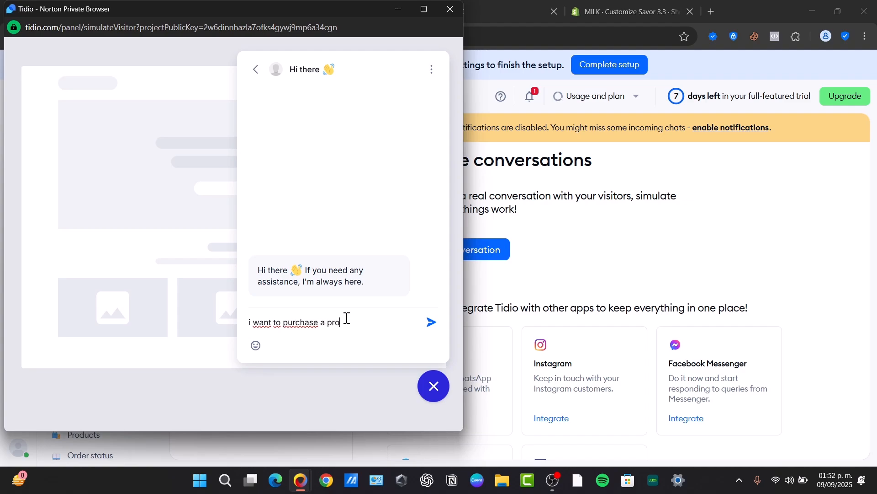
text(duct)
key(Return)
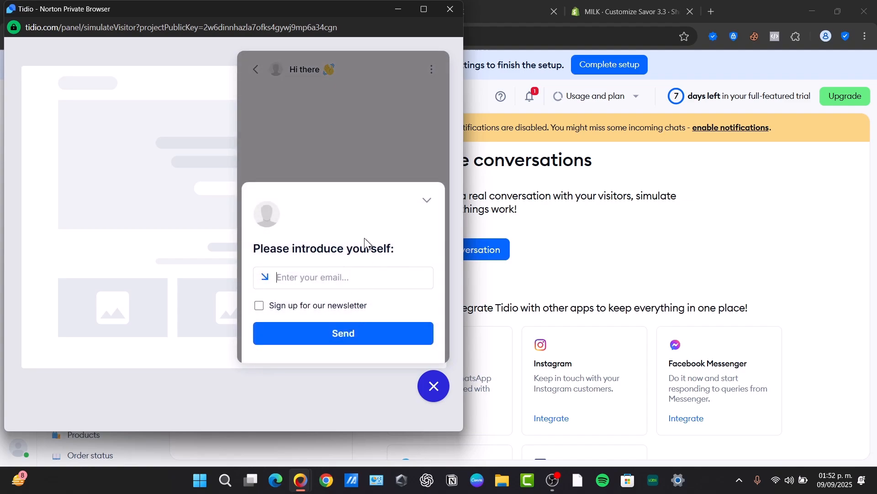
click(427, 200)
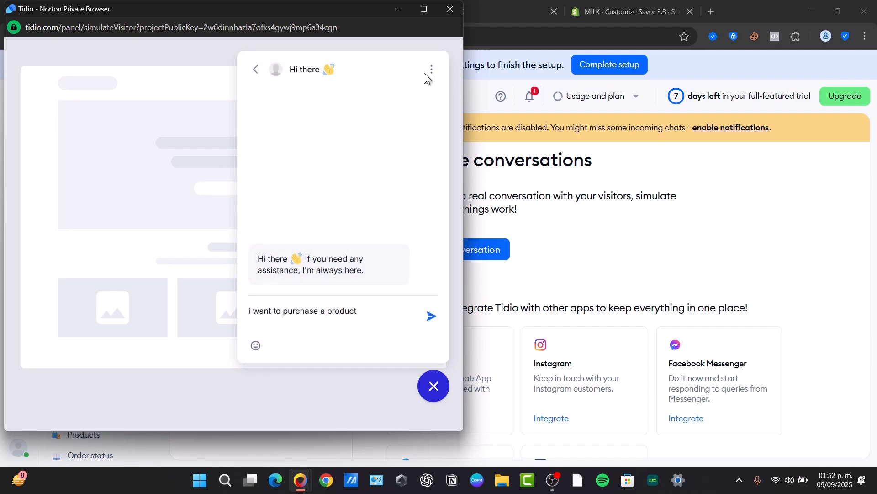
click(451, 9)
- Reload the MILK storefront and browse Autumn zzCollection to the controller product, checking the chat widget
click(530, 7)
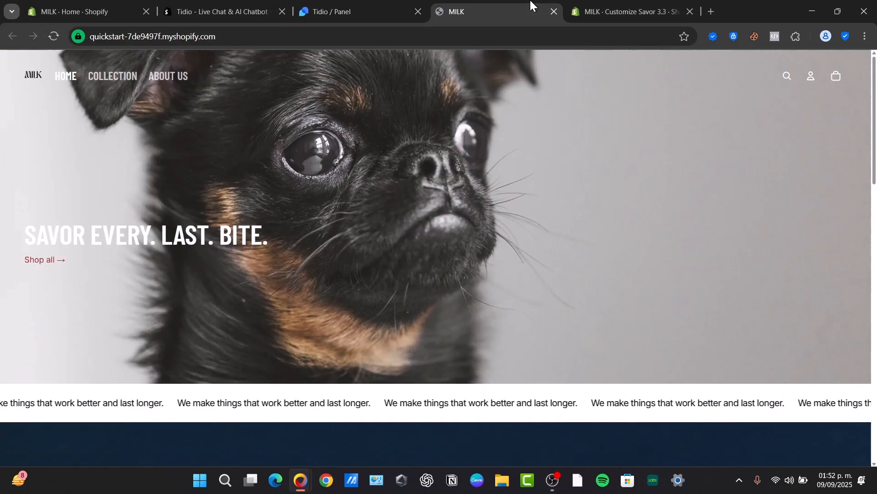
click(54, 38)
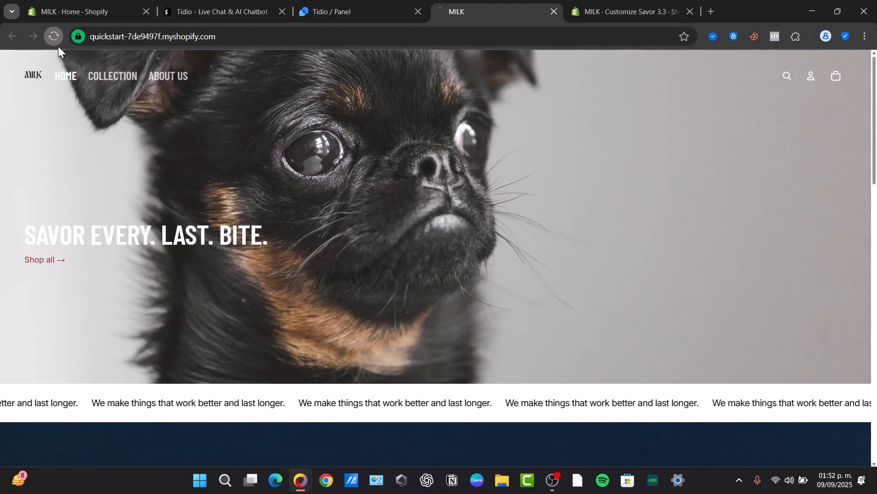
click(128, 84)
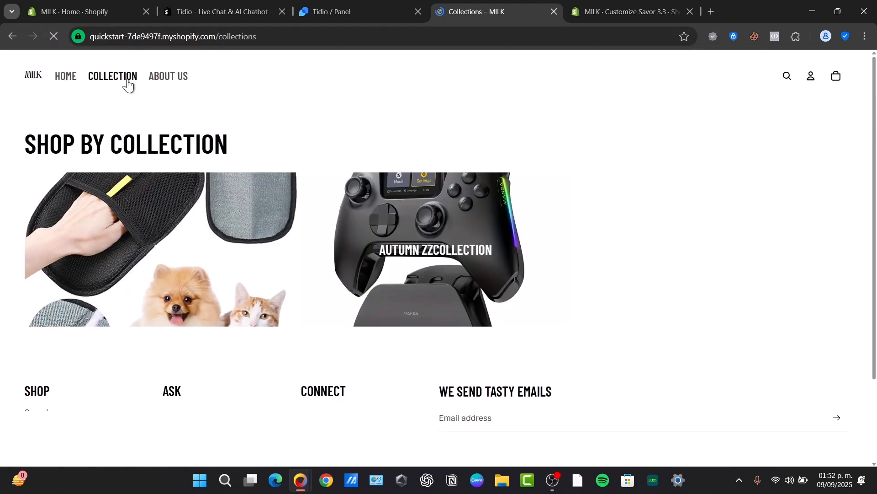
scroll(493, 220, down, 3)
click(459, 140)
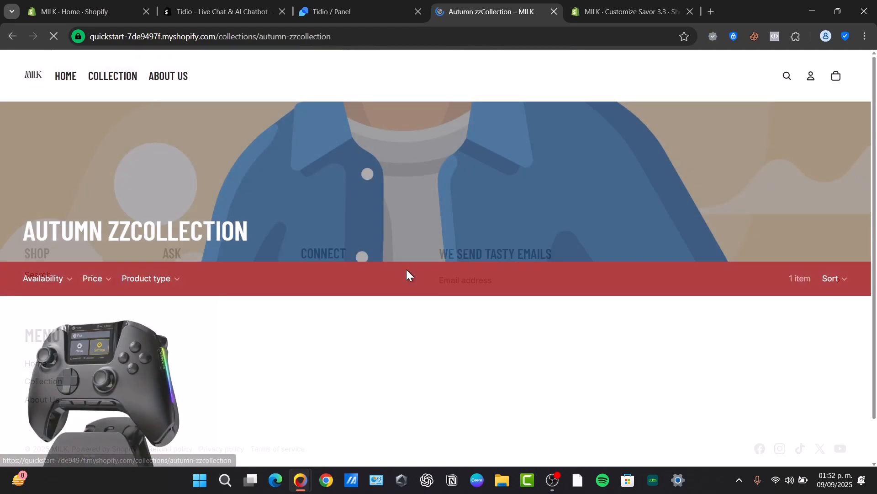
scroll(92, 265, down, 3)
click(92, 265)
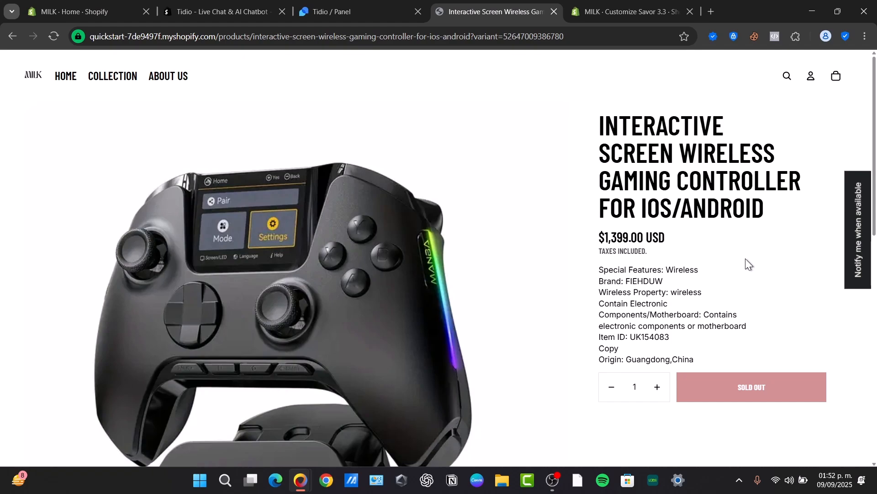
- Save and publish the Savor 3.3 theme from the theme customizer, confirming the replacement
click(602, 11)
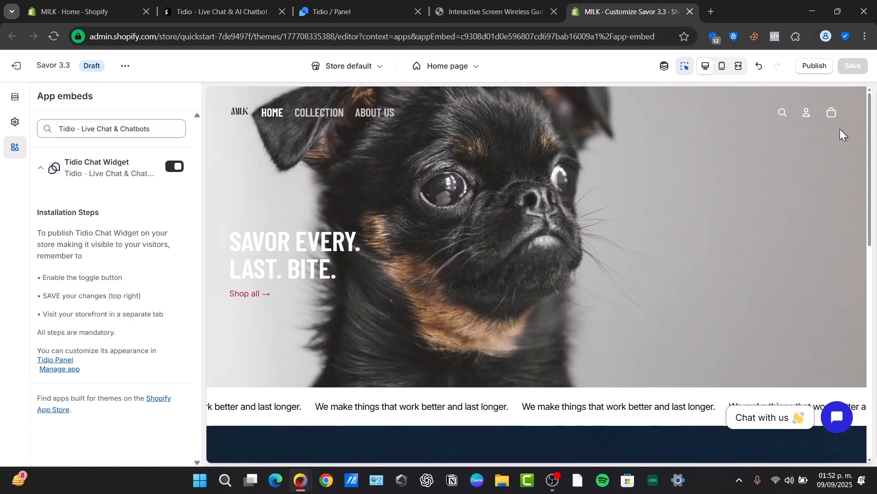
click(816, 65)
click(594, 307)
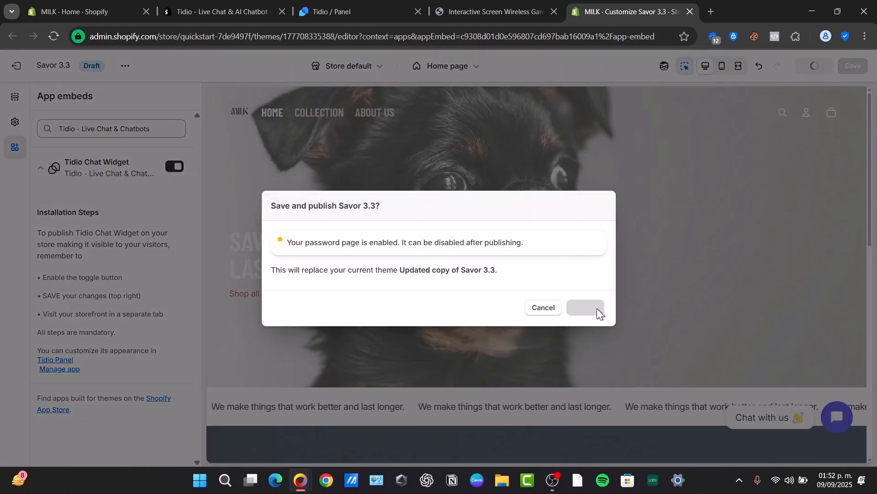